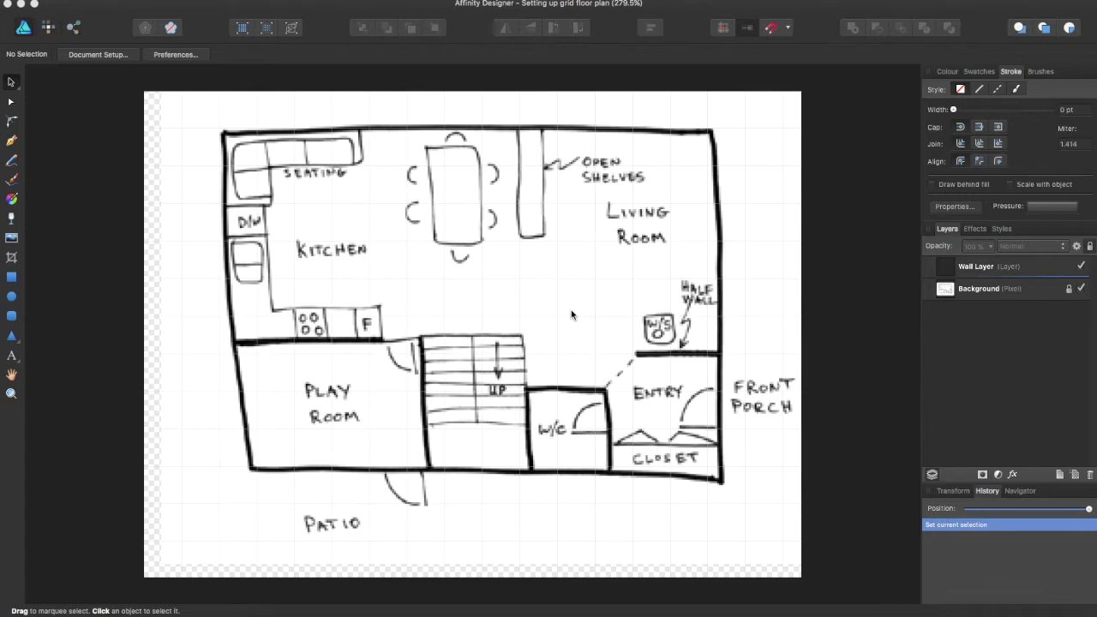
# Choose the Pen tool, pick a drawing mode and set Miter Join for wall corners
pyautogui.scroll(-5, 571, 309)
pyautogui.hscroll(5, 571, 310)
pyautogui.scroll(3, 580, 311)
pyautogui.hscroll(-4, 580, 311)
pyautogui.scroll(3, 579, 315)
pyautogui.hscroll(-4, 581, 310)
pyautogui.scroll(-1, 582, 307)
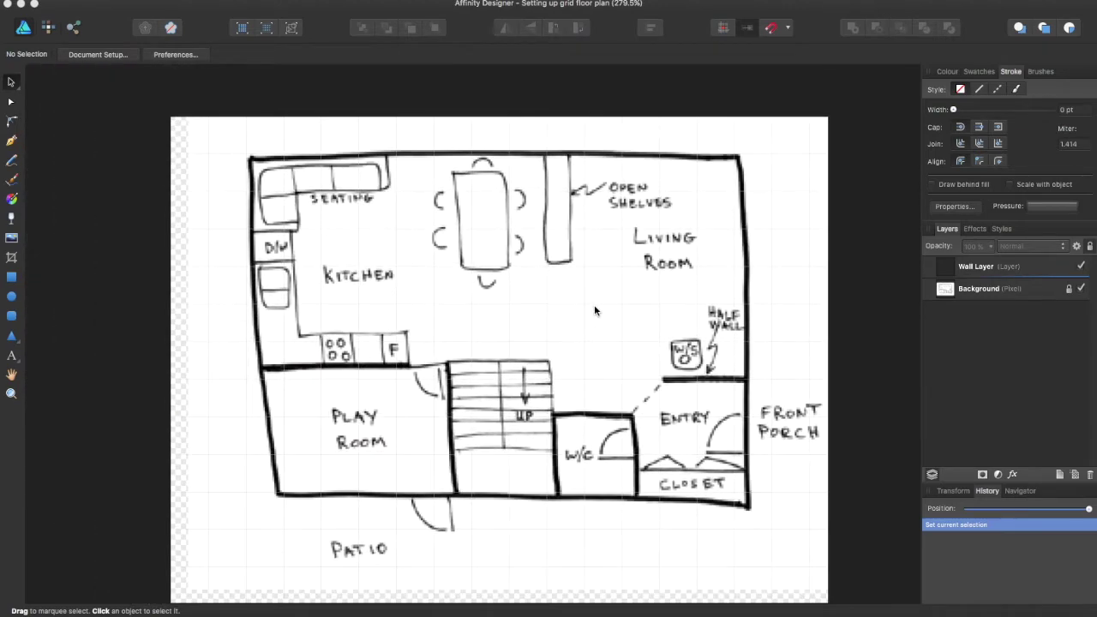
pyautogui.click(13, 143)
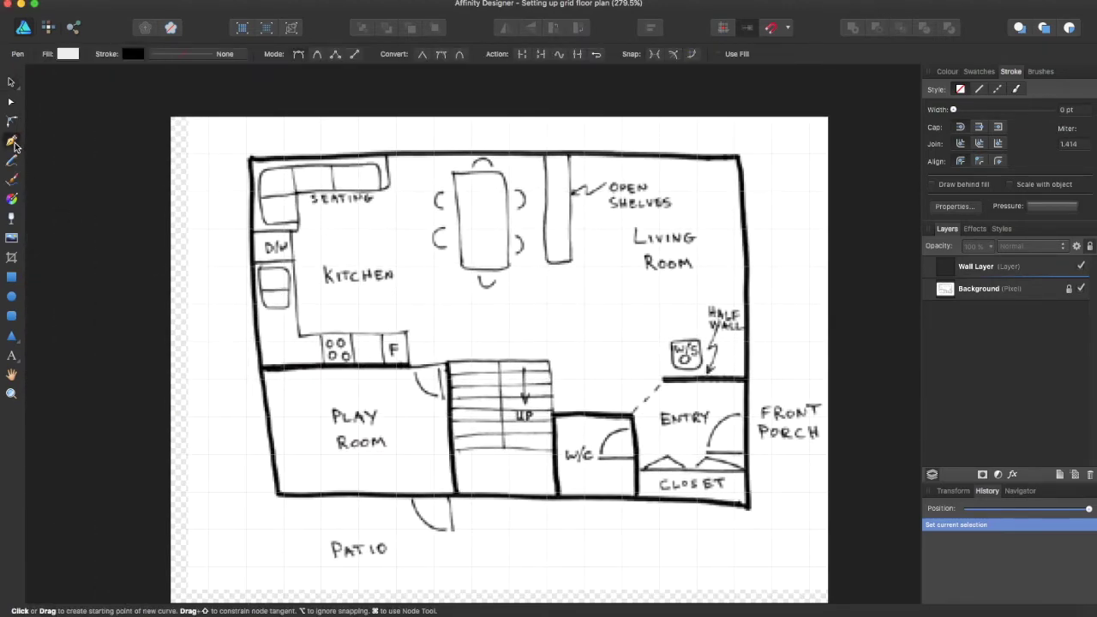
pyautogui.click(334, 56)
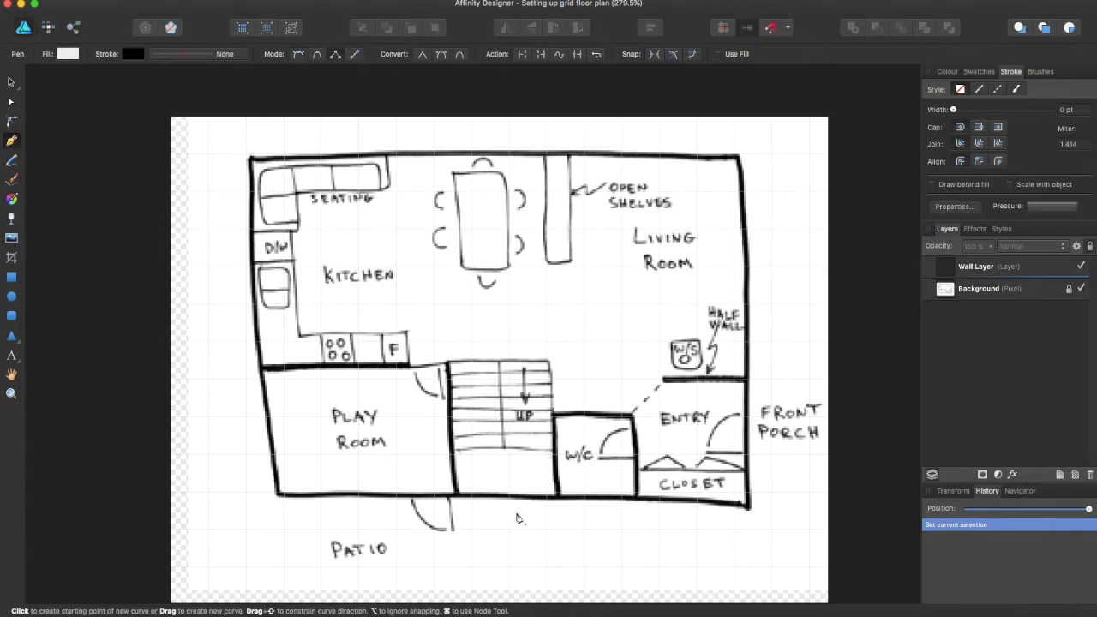
pyautogui.click(999, 145)
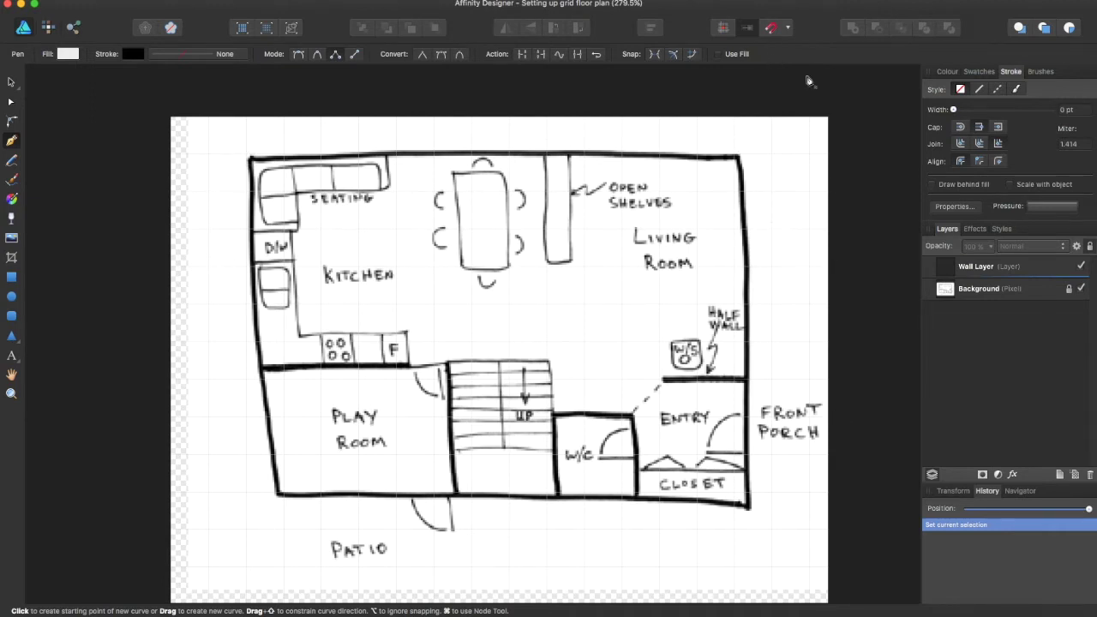
# Enable Snap to grid in the Snapping options
pyautogui.click(787, 29)
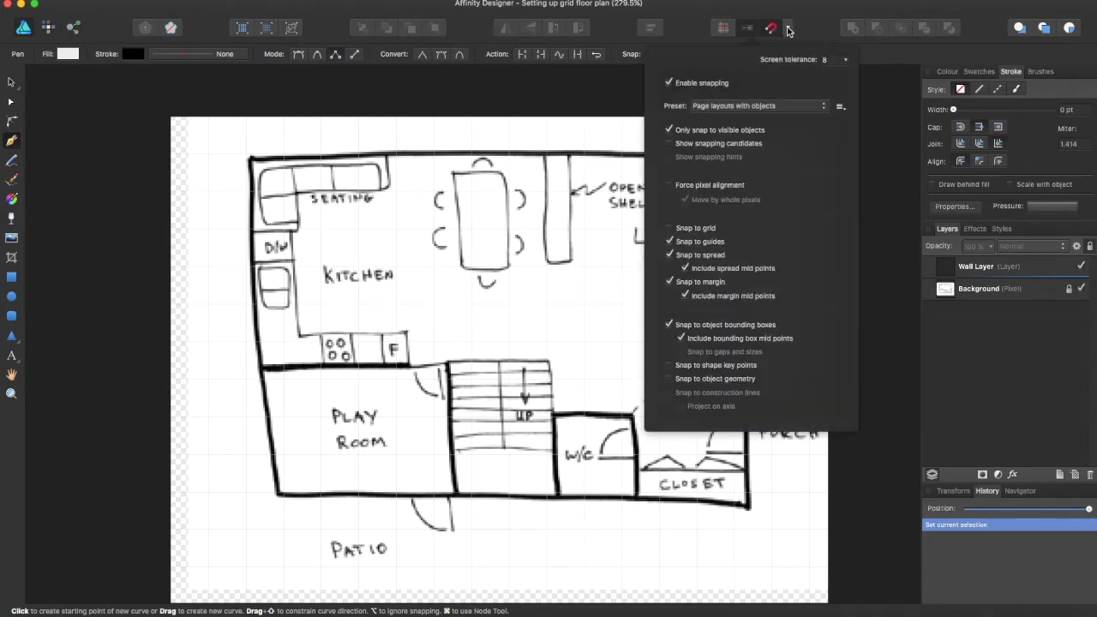
pyautogui.click(669, 229)
pyautogui.click(582, 91)
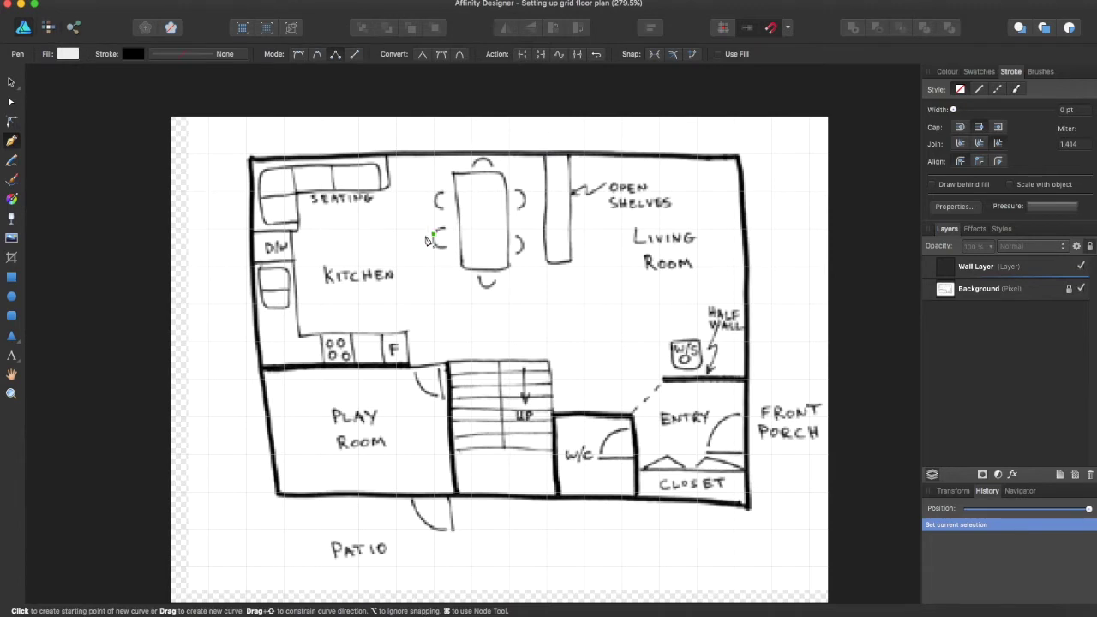
# Trace the four outer wall corners with the Pen tool and close the curve at the start
pyautogui.click(245, 156)
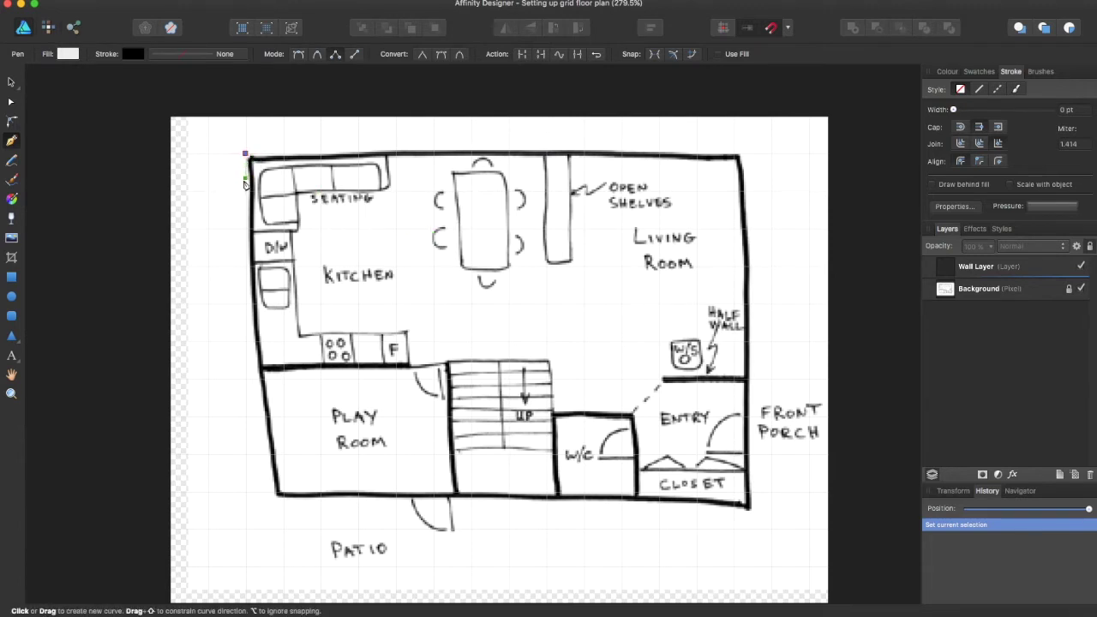
pyautogui.click(245, 492)
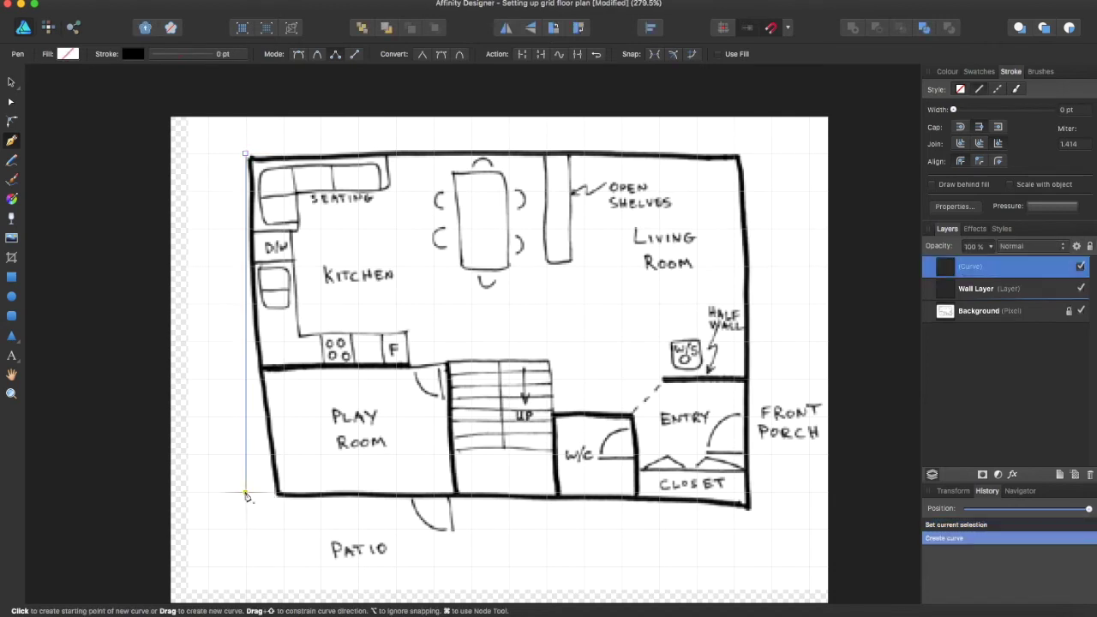
pyautogui.click(735, 504)
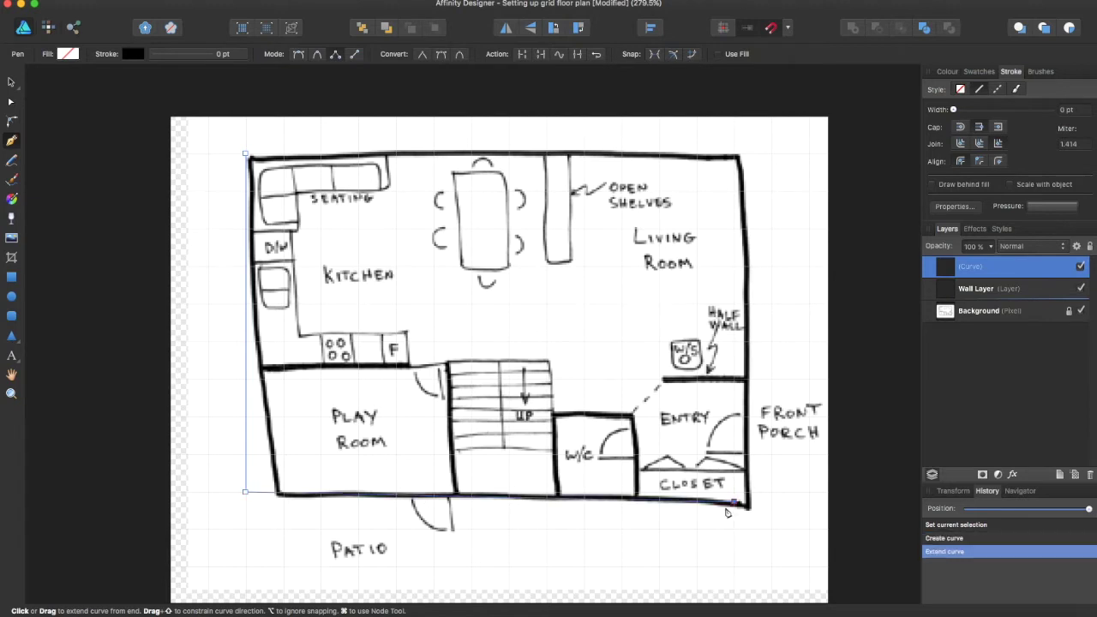
pyautogui.click(735, 157)
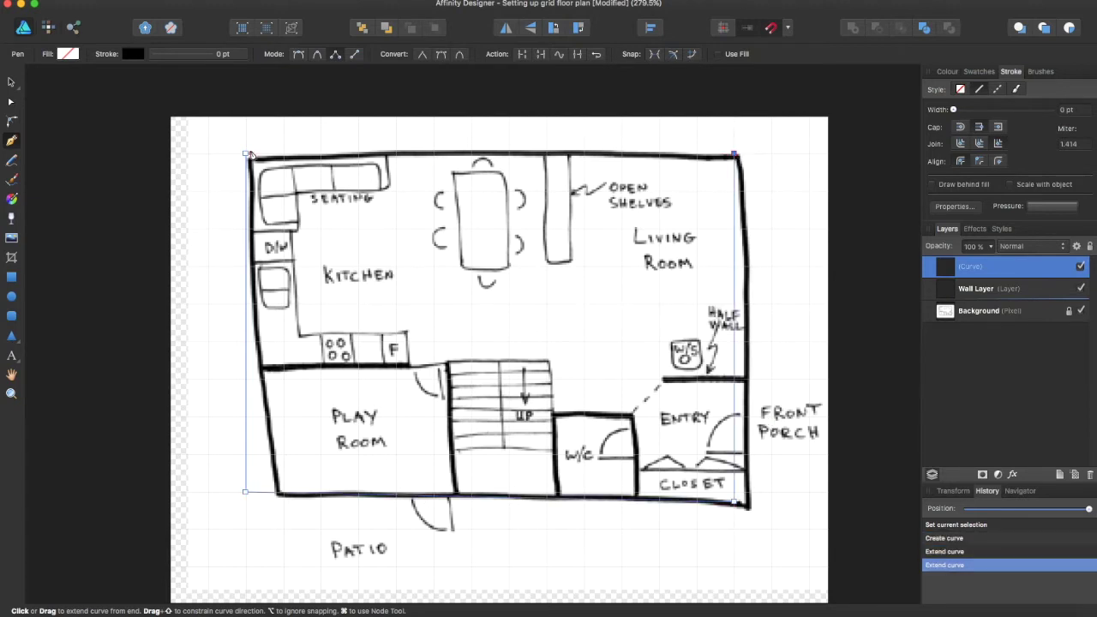
pyautogui.click(246, 156)
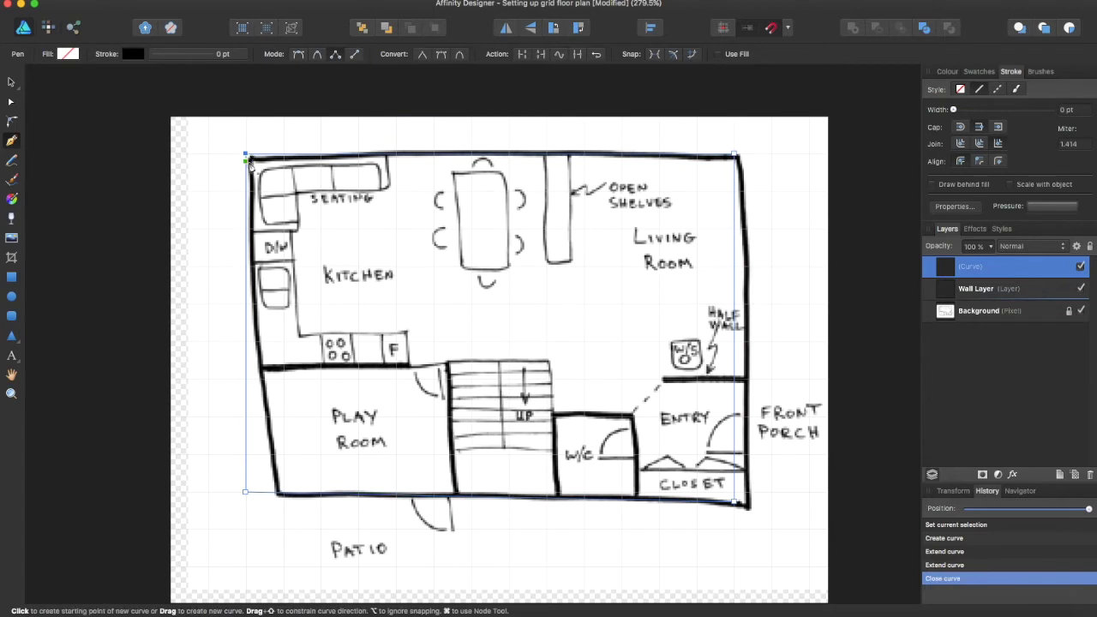
# Give the outer wall curve a 2 pt stroke width and deselect it
pyautogui.click(206, 55)
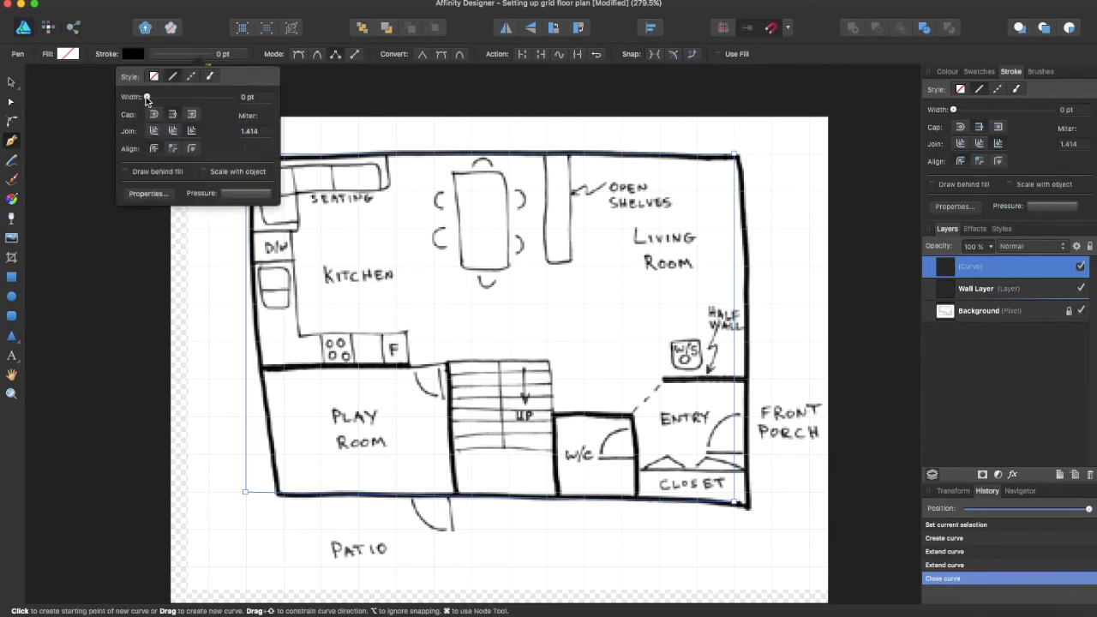
pyautogui.click(247, 96)
pyautogui.write('2')
pyautogui.press('Return')
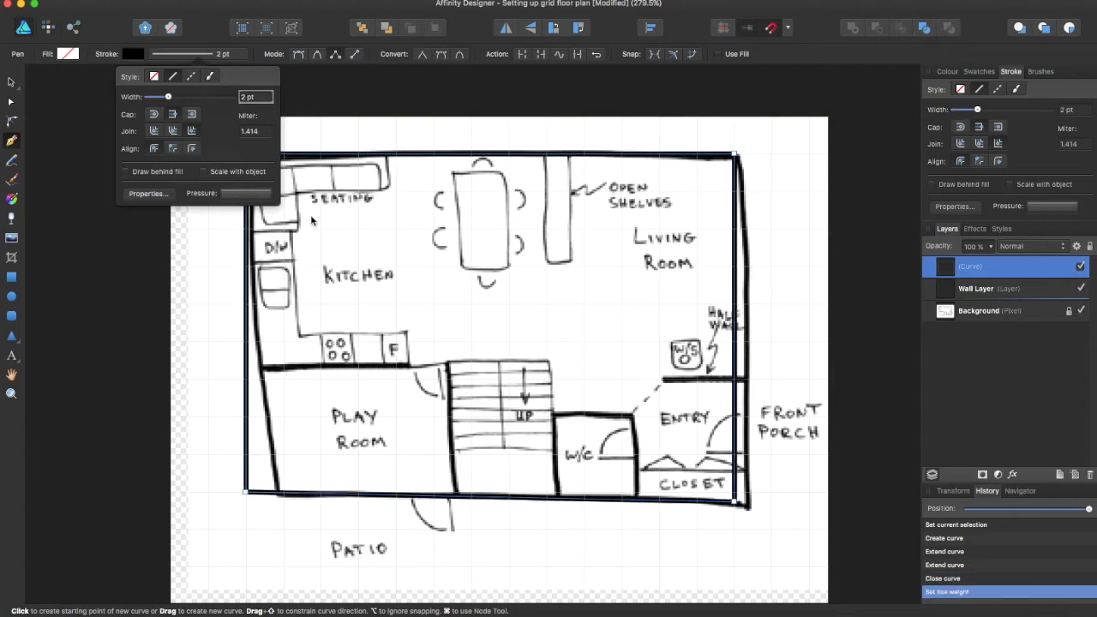
pyautogui.press('Escape')
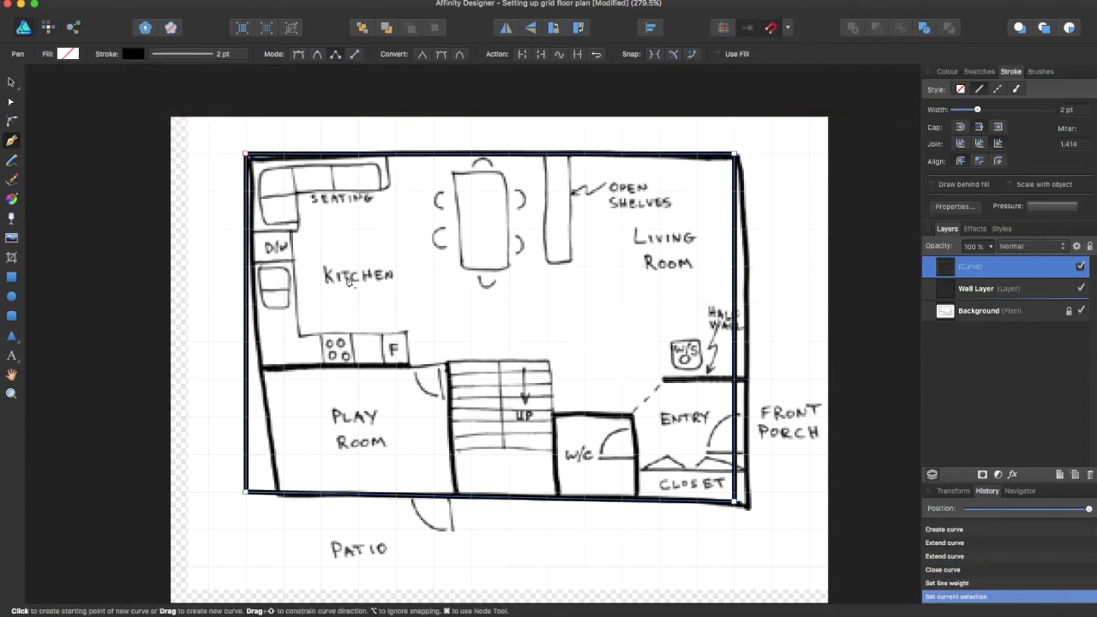
# Draw the wall between KITCHEN and PLAY ROOM, undoing the stray diagonal segment
pyautogui.click(246, 379)
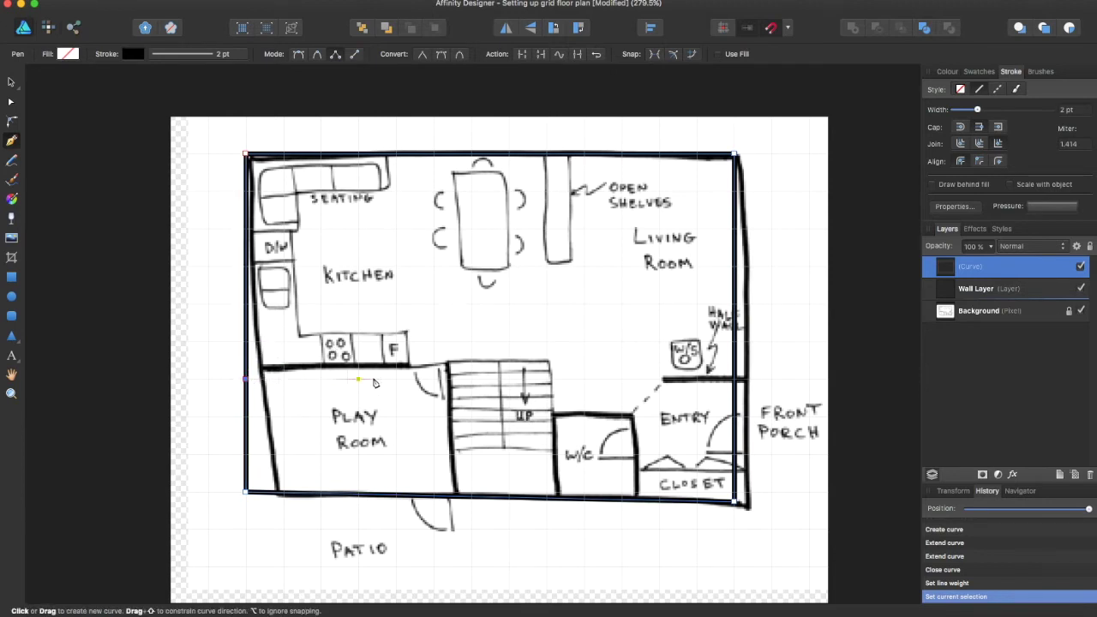
pyautogui.click(396, 379)
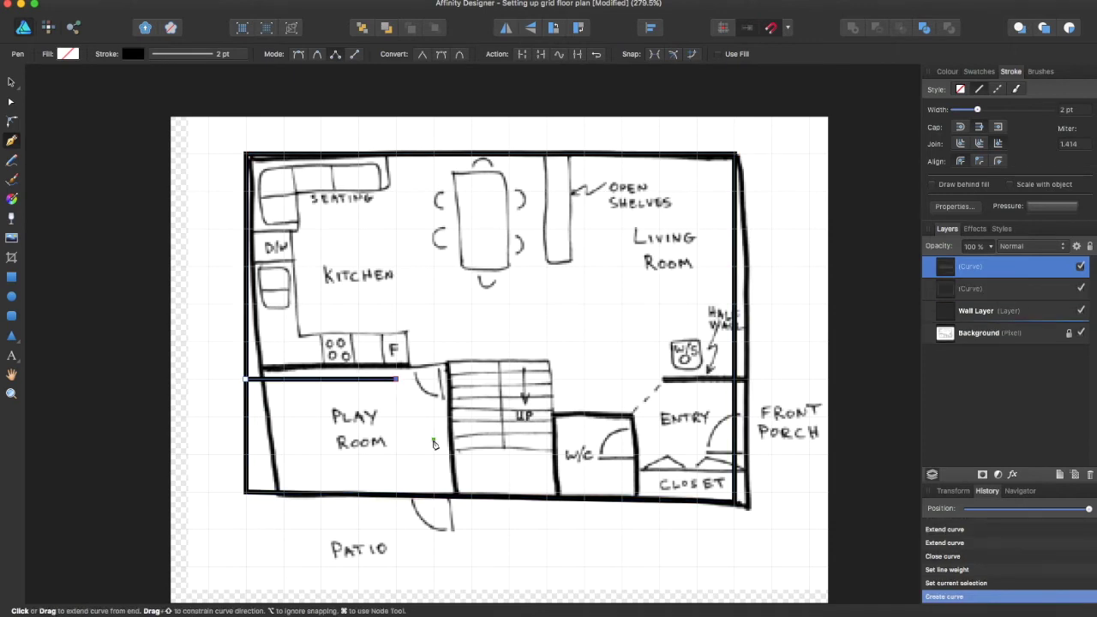
pyautogui.click(455, 493)
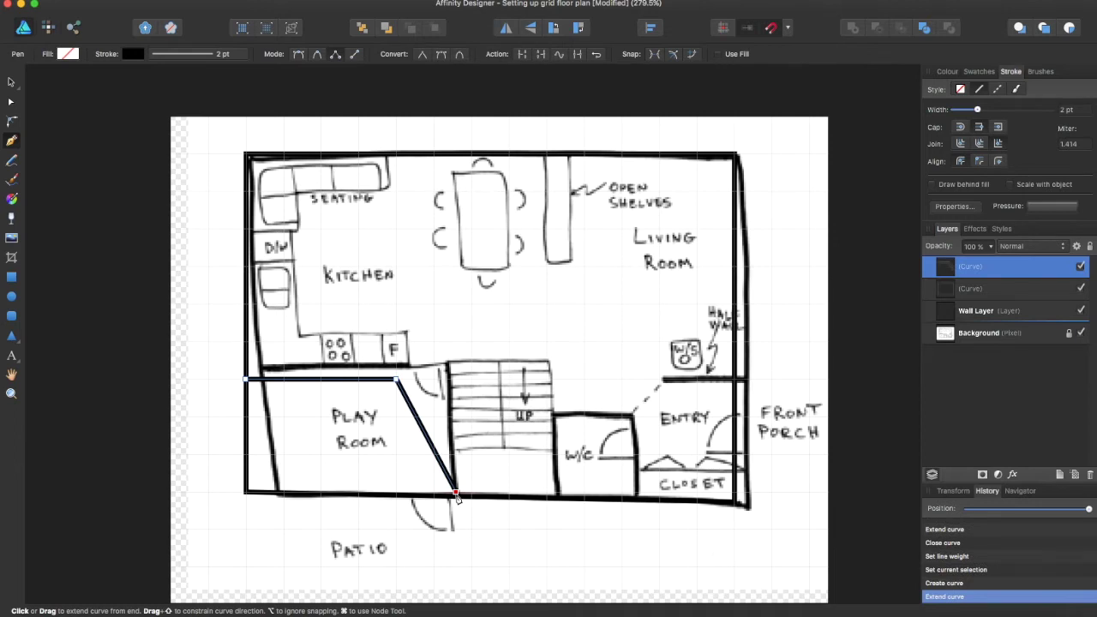
pyautogui.press('super+z')
pyautogui.press('super+d')
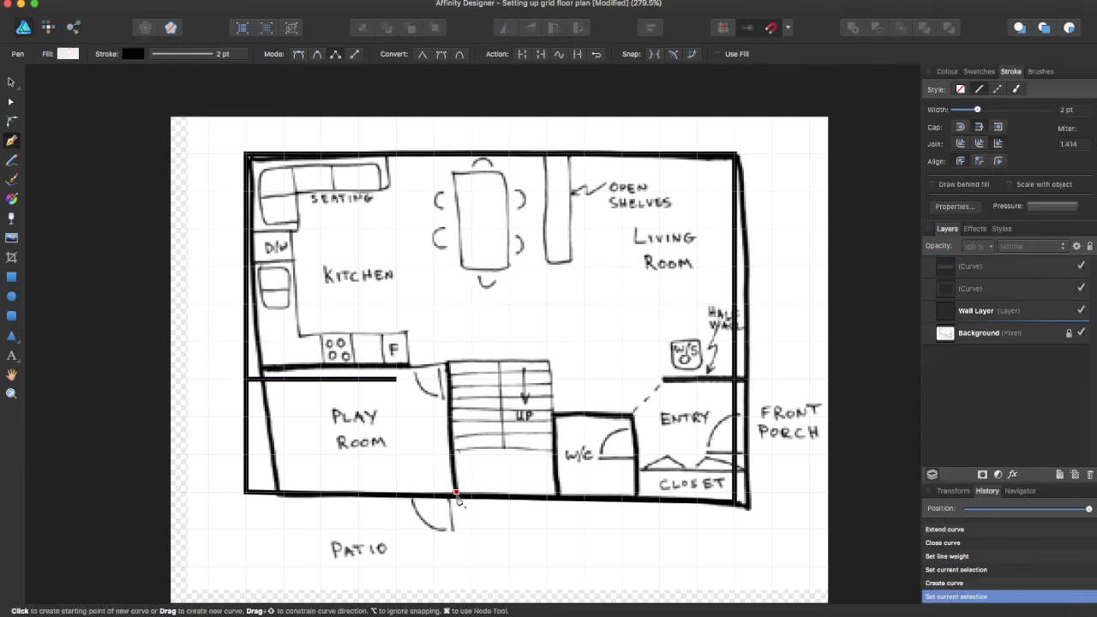
# Draw the vertical wall up the stairs' left edge after undoing a misplaced attempt
pyautogui.click(447, 370)
pyautogui.click(455, 492)
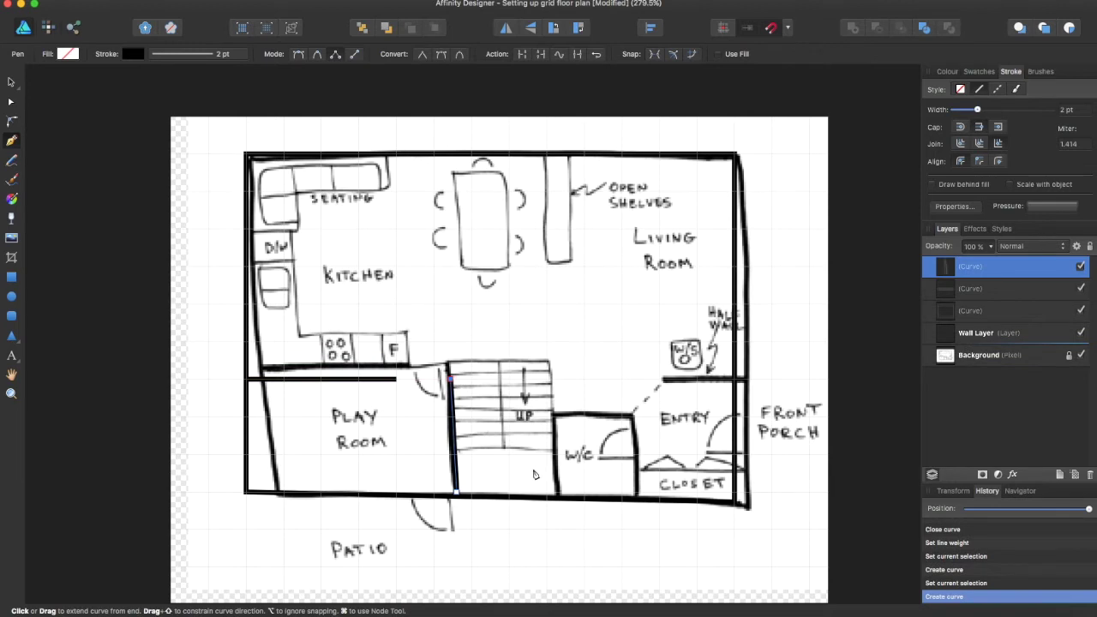
pyautogui.press('super+z')
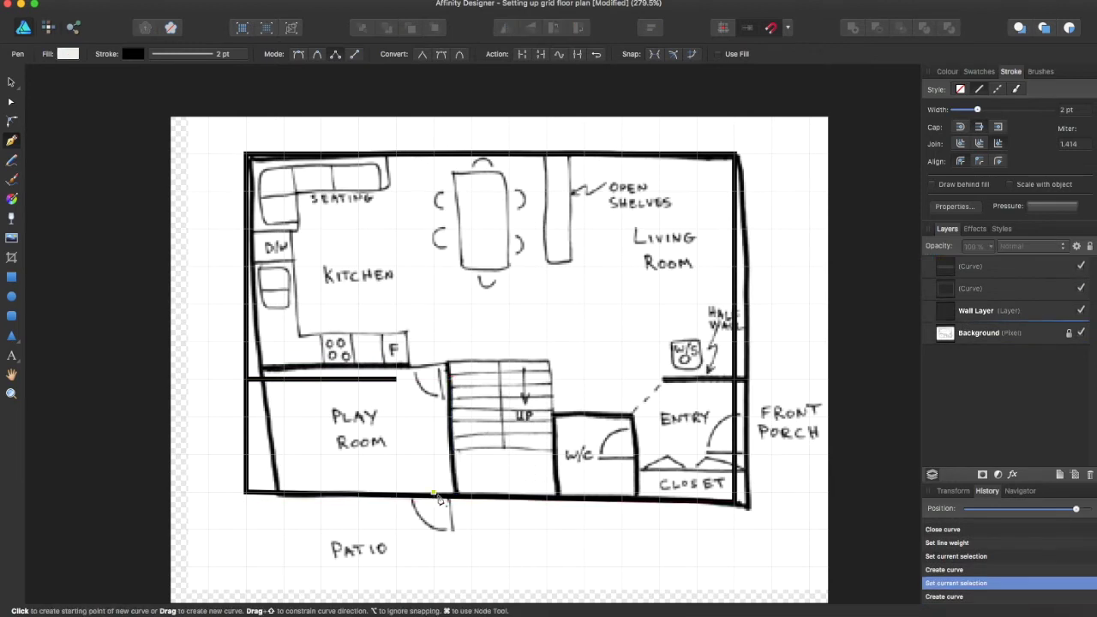
pyautogui.click(471, 492)
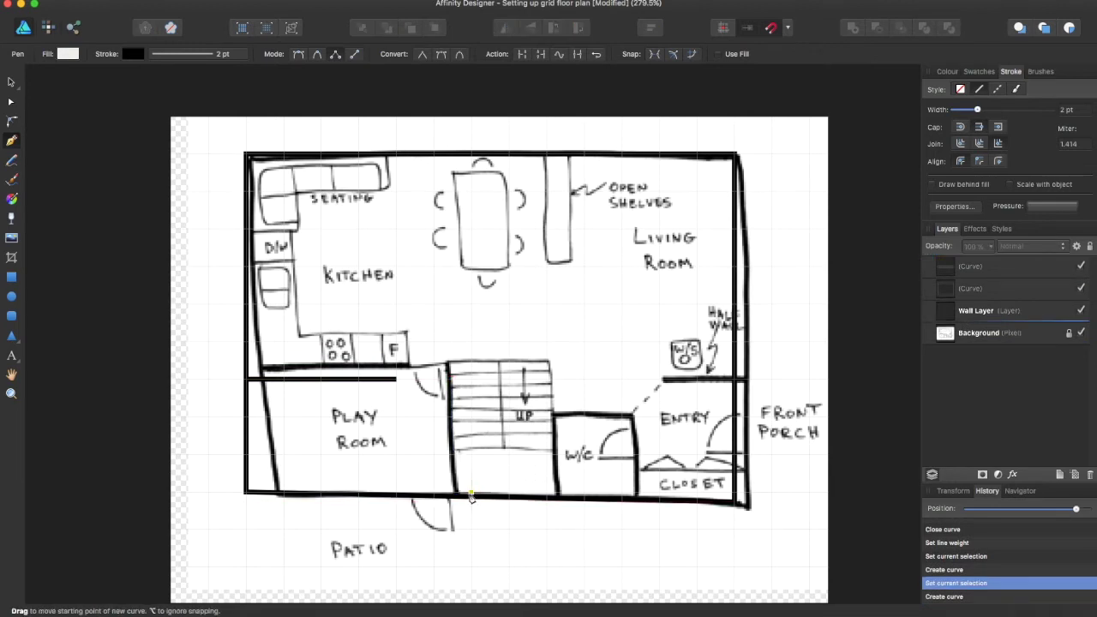
pyautogui.click(472, 362)
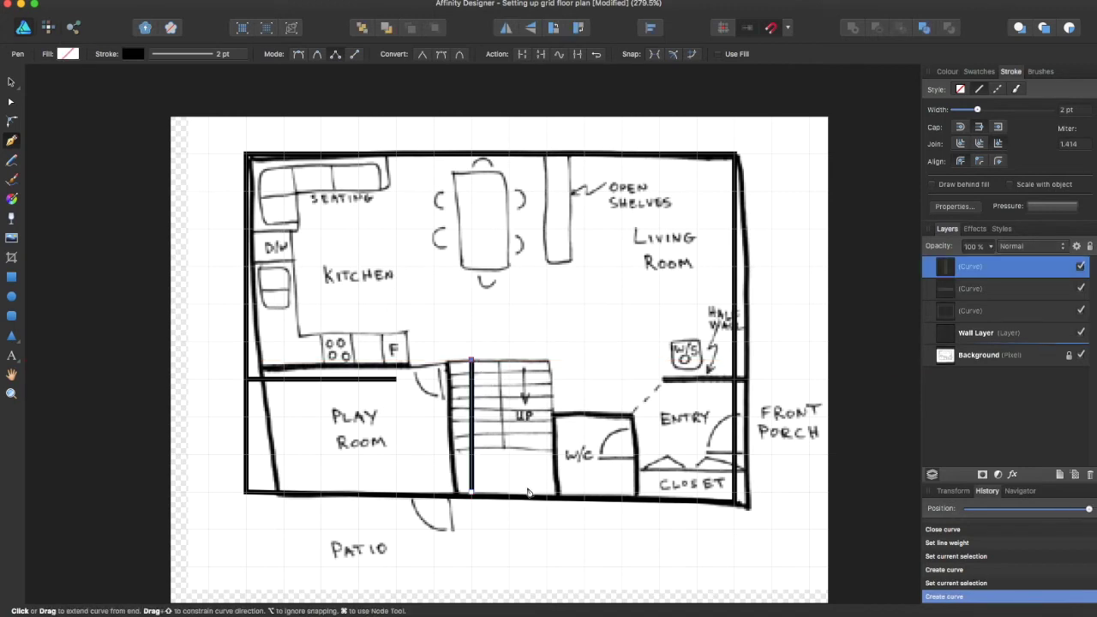
pyautogui.press('Escape')
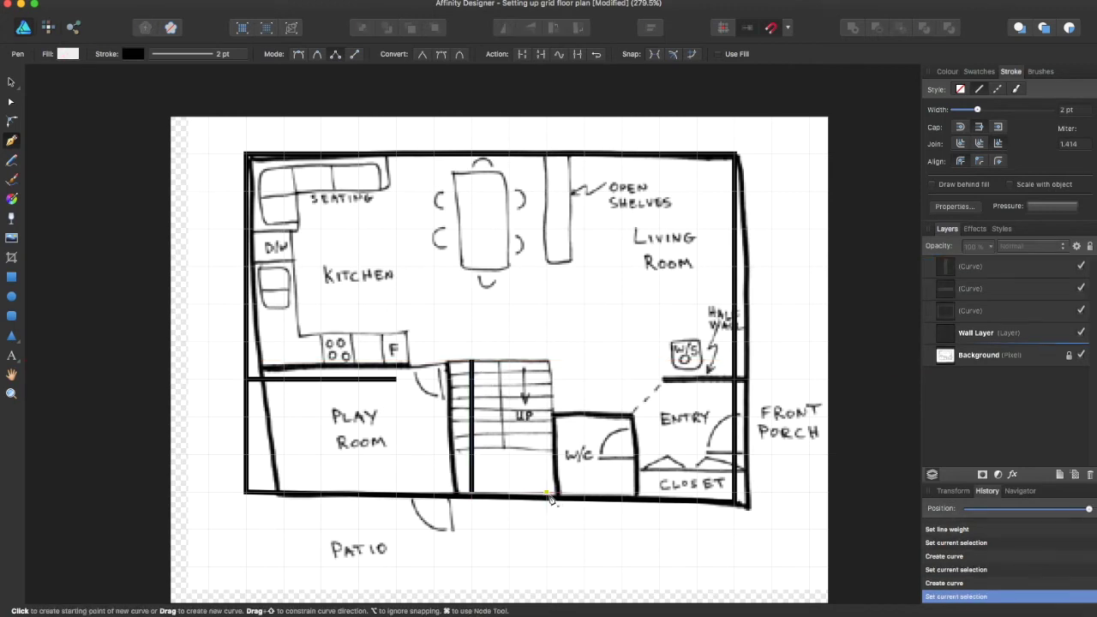
# Trace the W/C room walls, redrawing misplaced segments, then begin the short entry wall
pyautogui.click(545, 416)
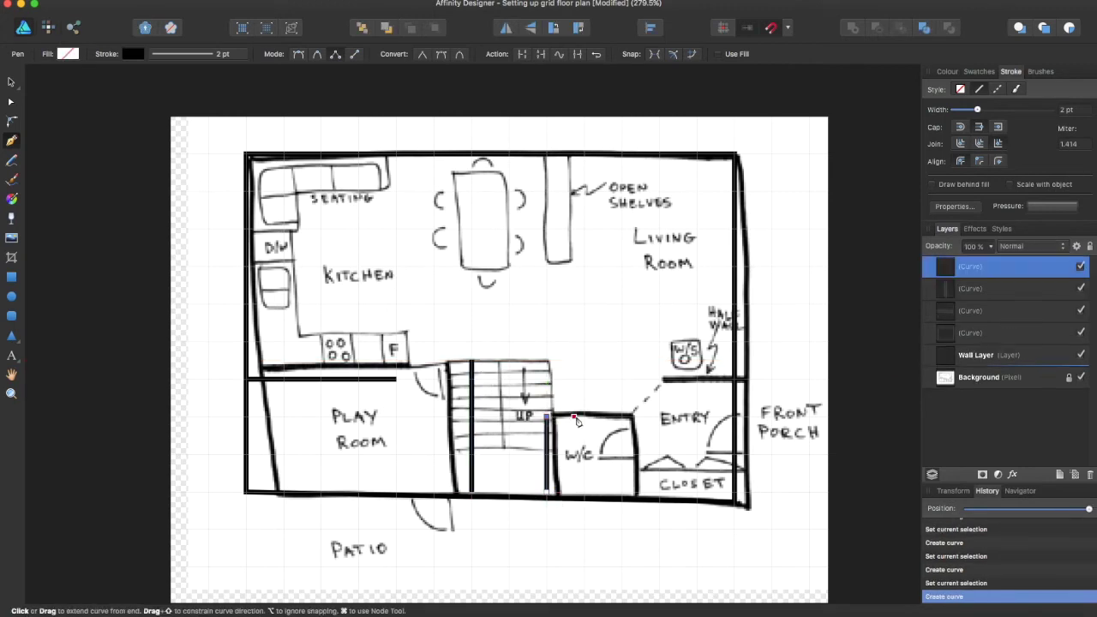
pyautogui.click(632, 418)
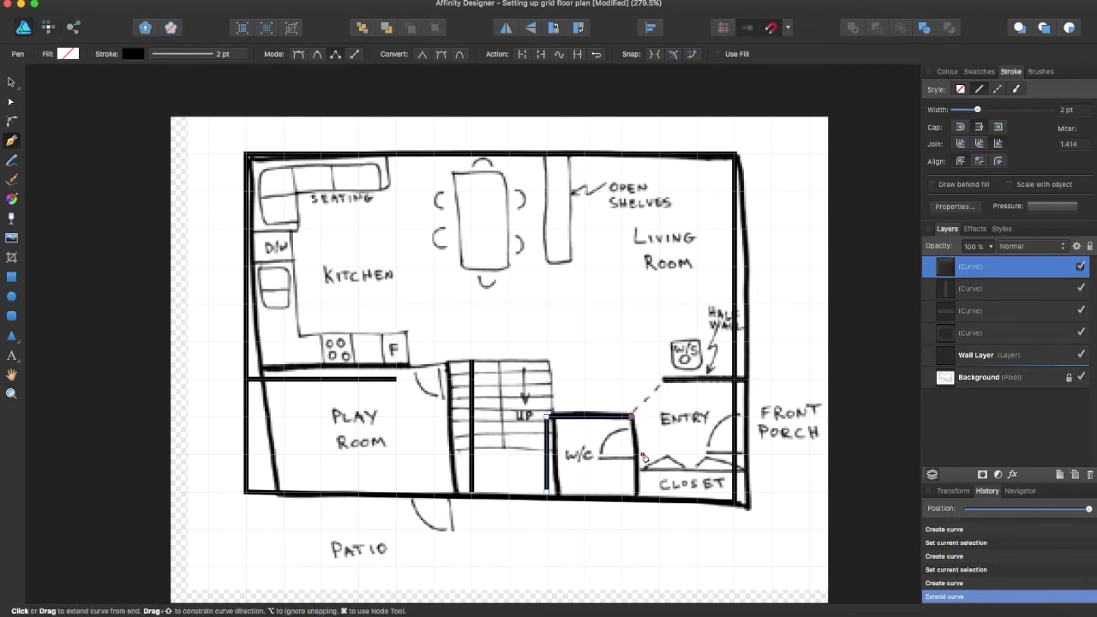
pyautogui.click(635, 493)
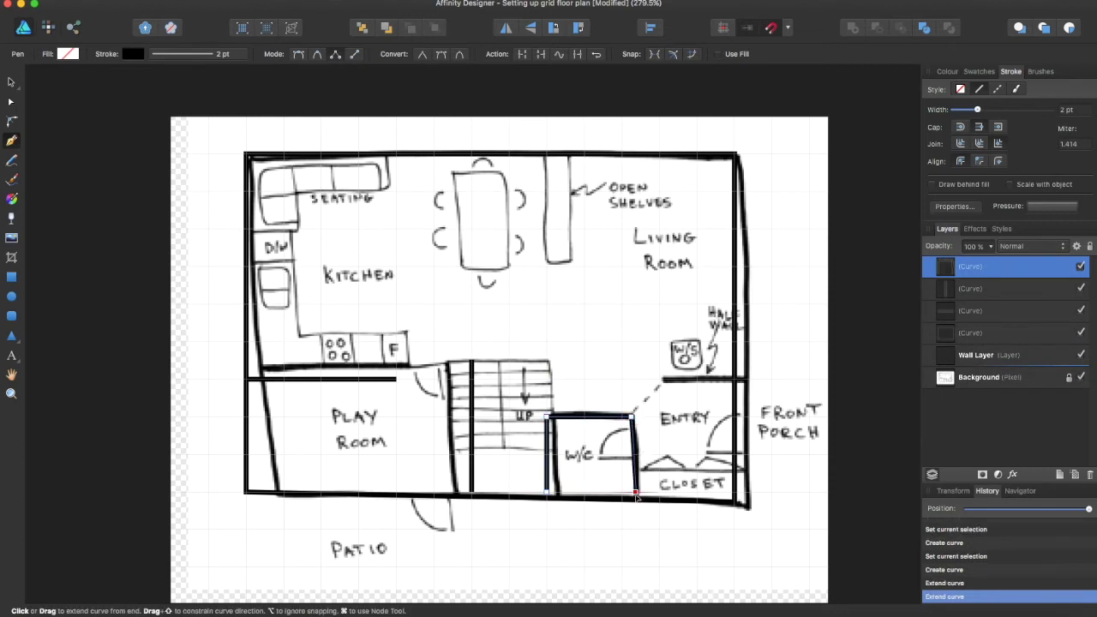
pyautogui.press('super+z')
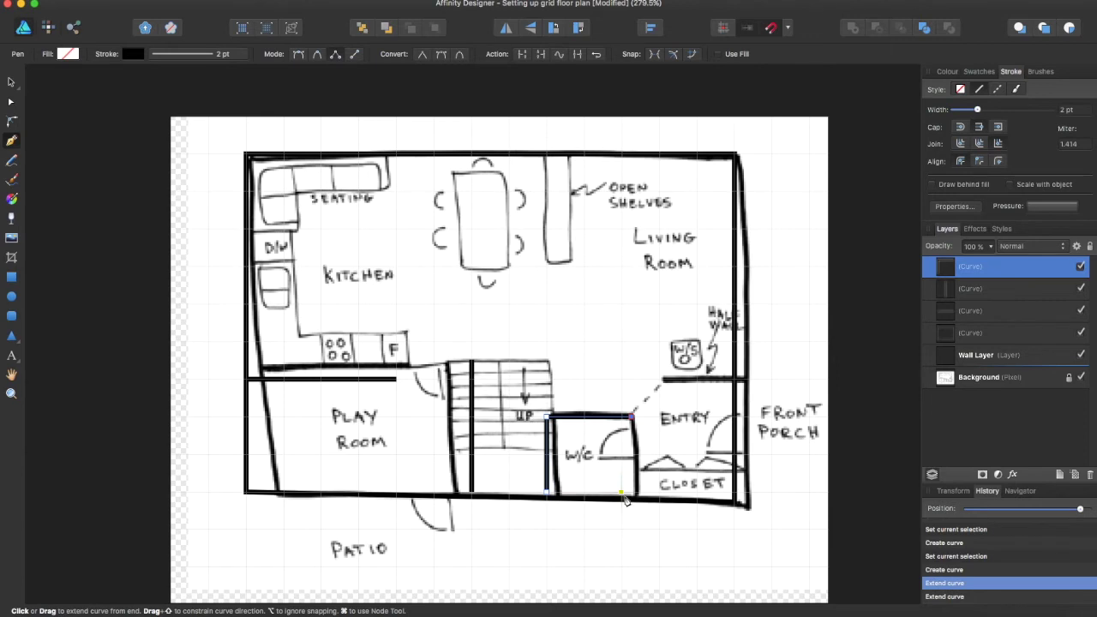
pyautogui.press('super+z')
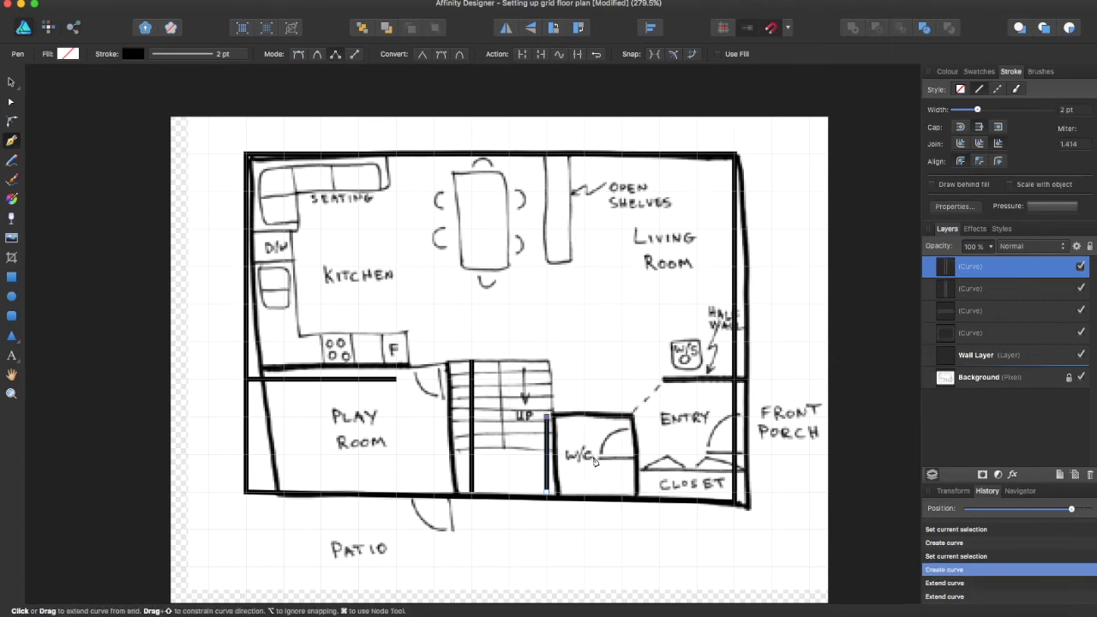
pyautogui.click(621, 417)
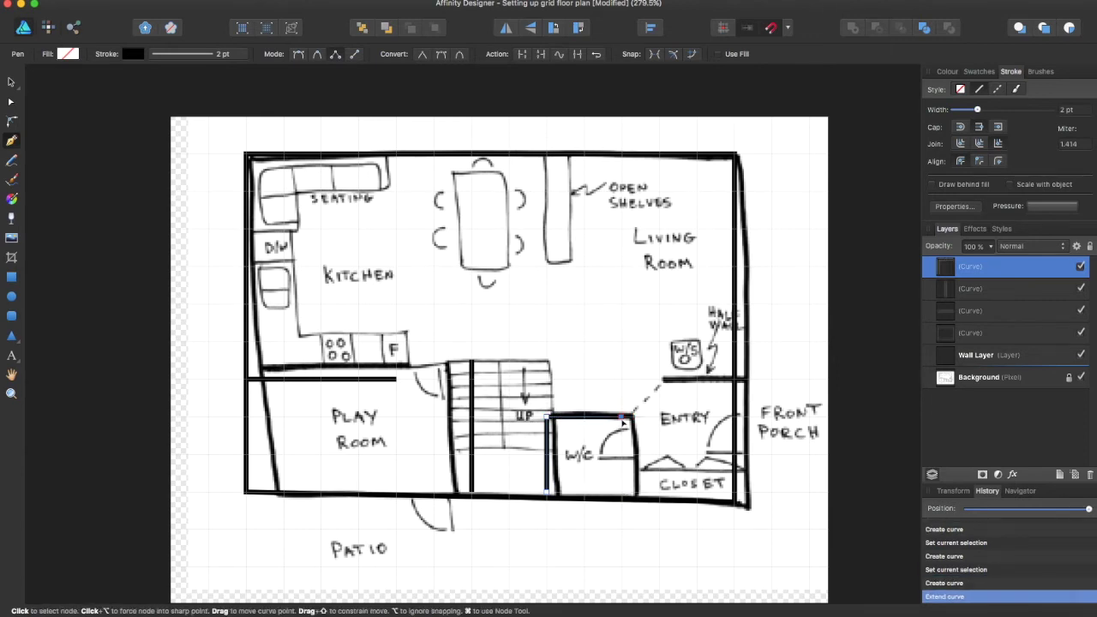
pyautogui.click(621, 495)
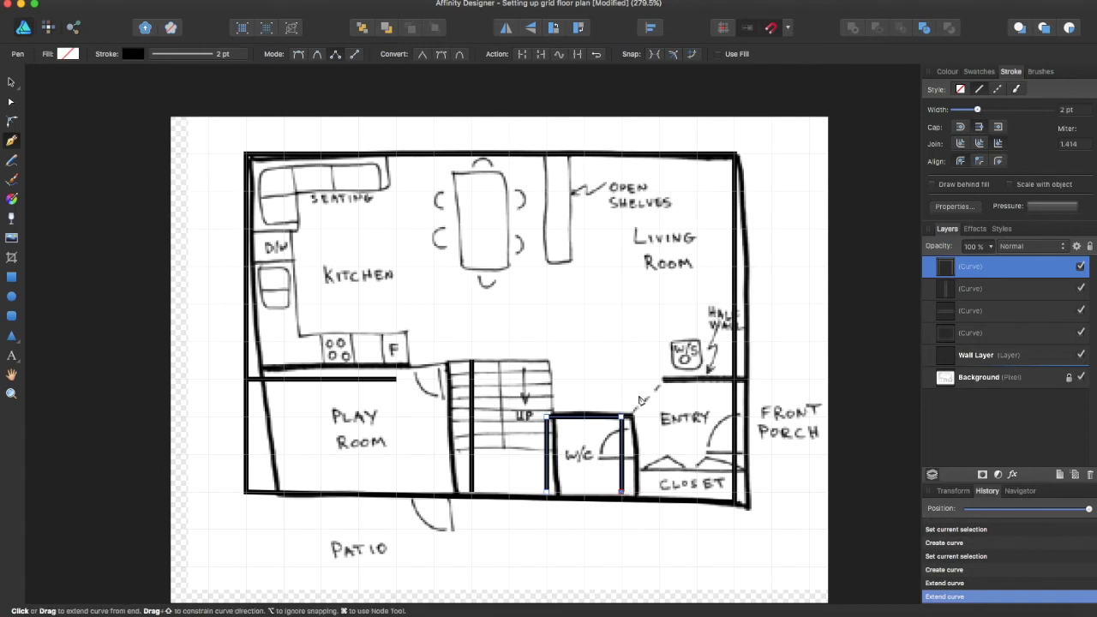
pyautogui.press('Escape')
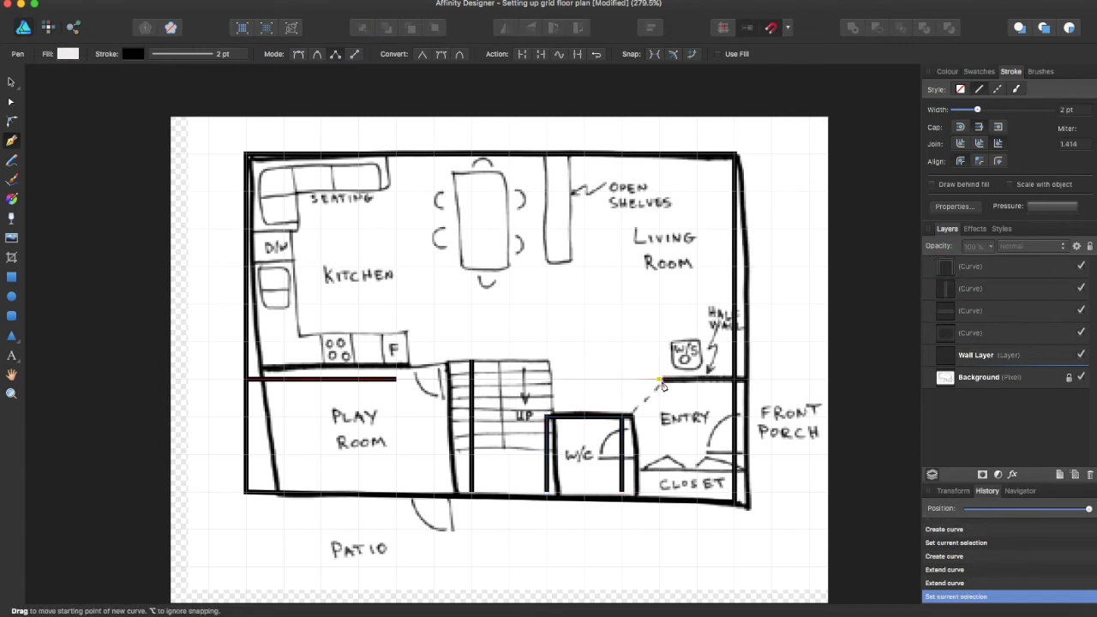
pyautogui.click(746, 378)
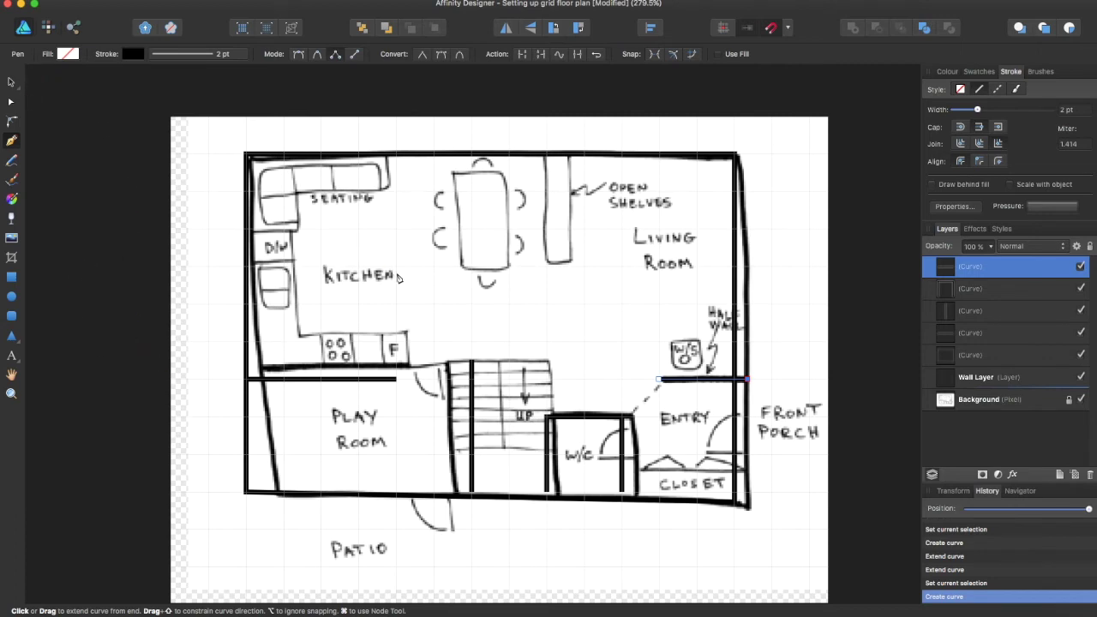
# Resize, node-edit and move the W/C wall curve down onto the sketched lines
pyautogui.click(11, 82)
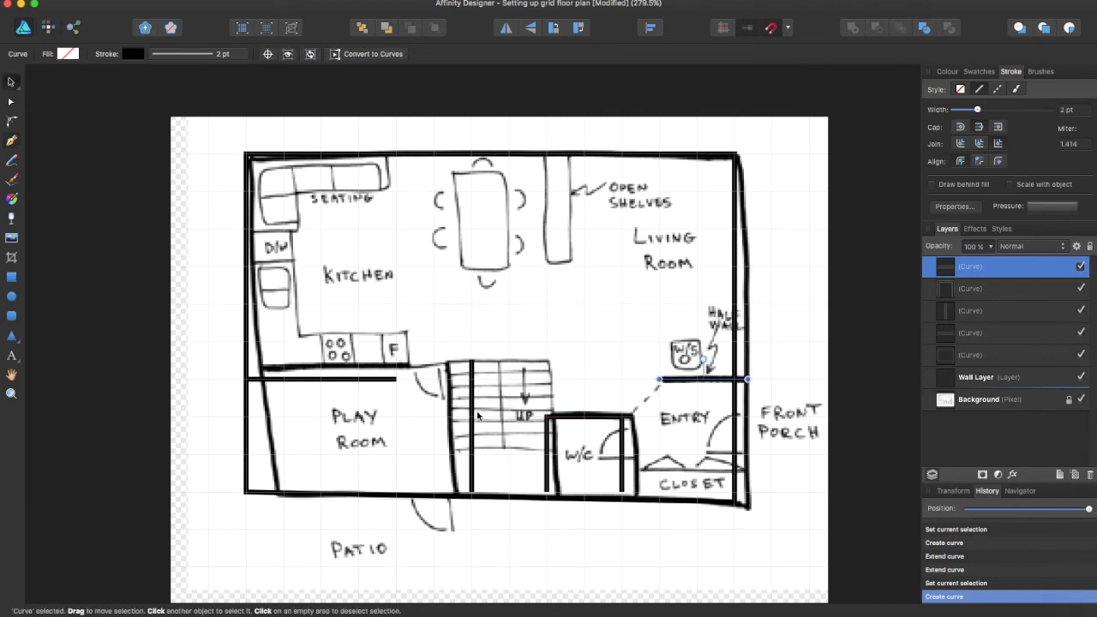
pyautogui.click(548, 425)
pyautogui.moveTo(546, 417); pyautogui.dragTo(554, 418)
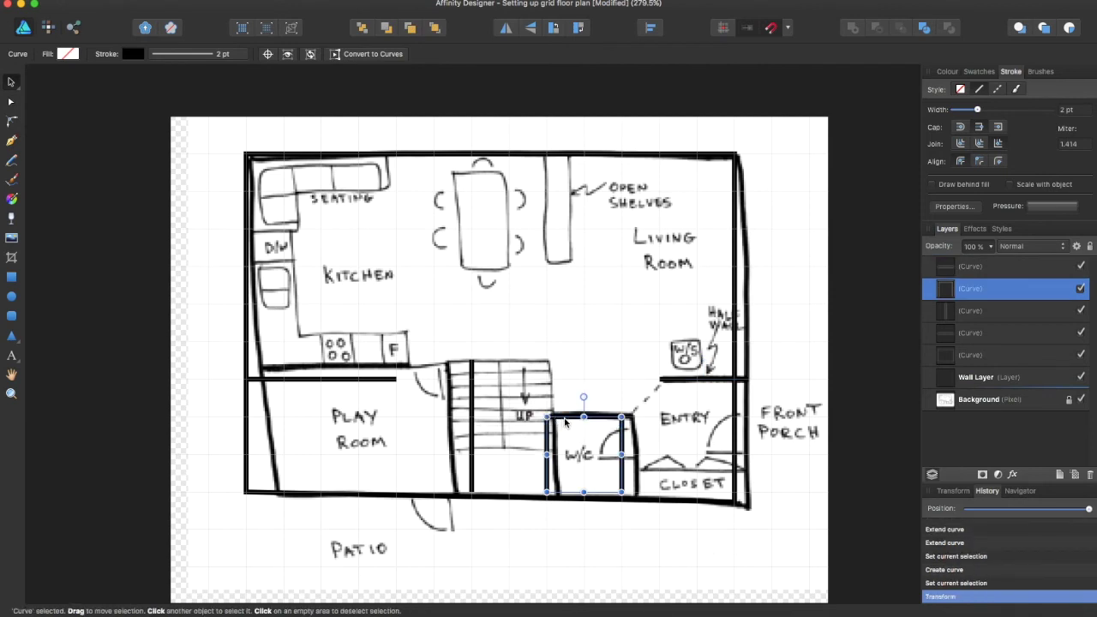
pyautogui.press('a')
pyautogui.click(565, 418)
pyautogui.moveTo(566, 418); pyautogui.dragTo(568, 419)
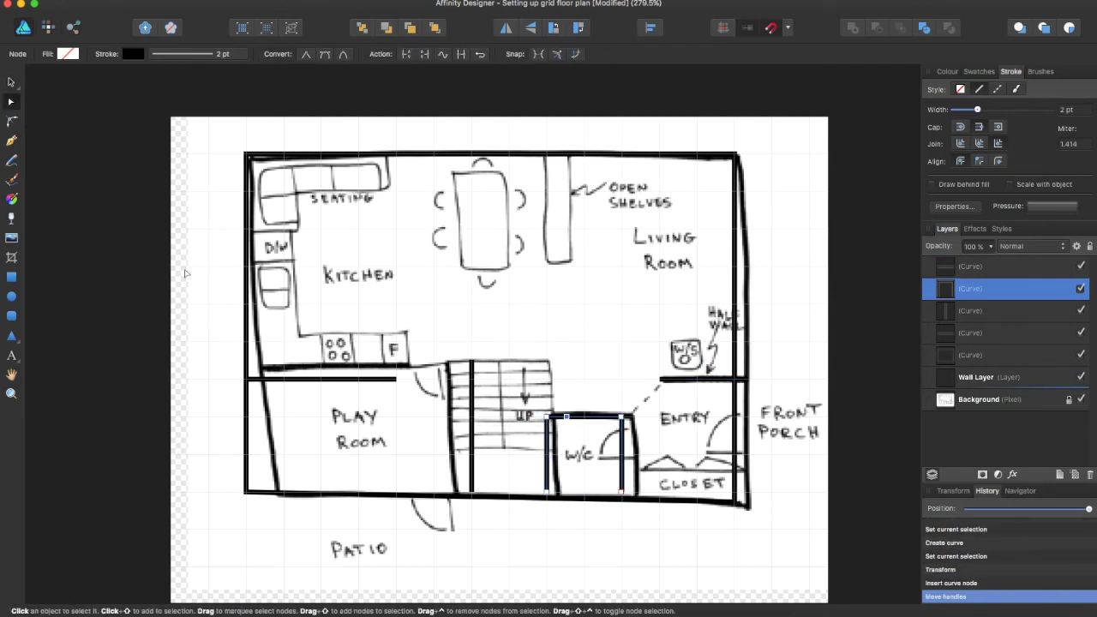
pyautogui.click(11, 82)
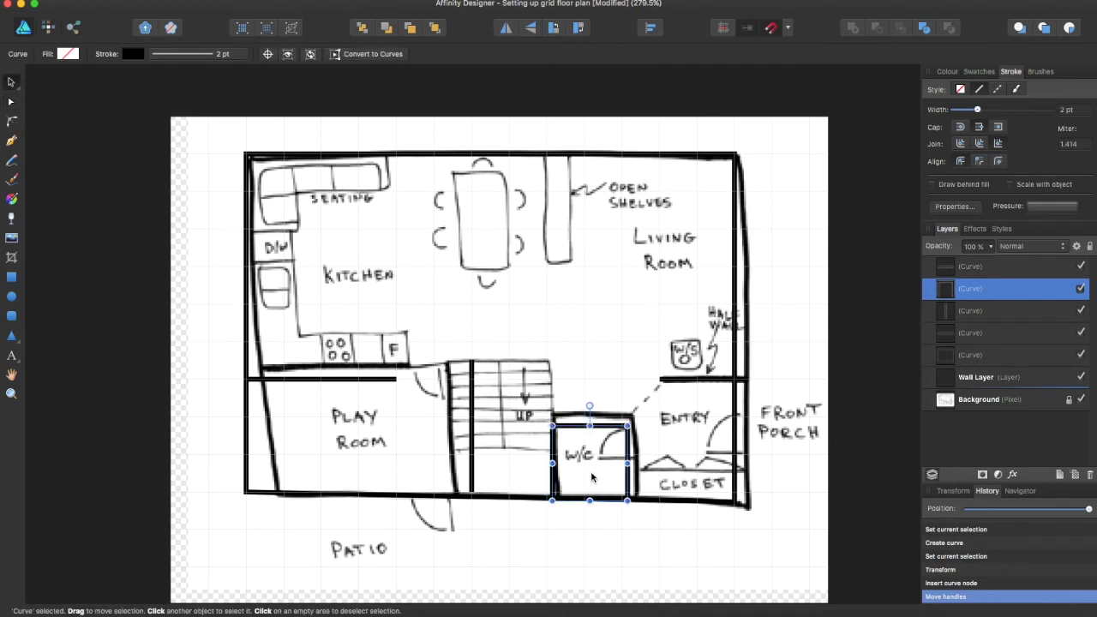
pyautogui.moveTo(595, 470); pyautogui.dragTo(596, 476)
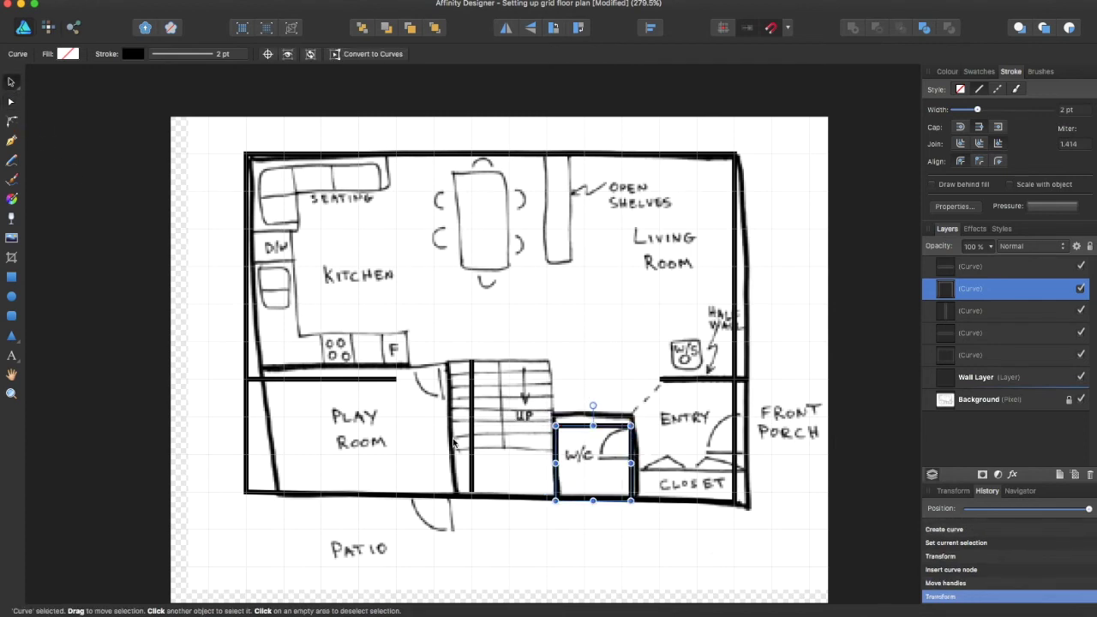
# Nudge the stair wall onto its sketched line and select all five wall curves
pyautogui.click(471, 462)
pyautogui.moveTo(471, 462); pyautogui.dragTo(472, 463)
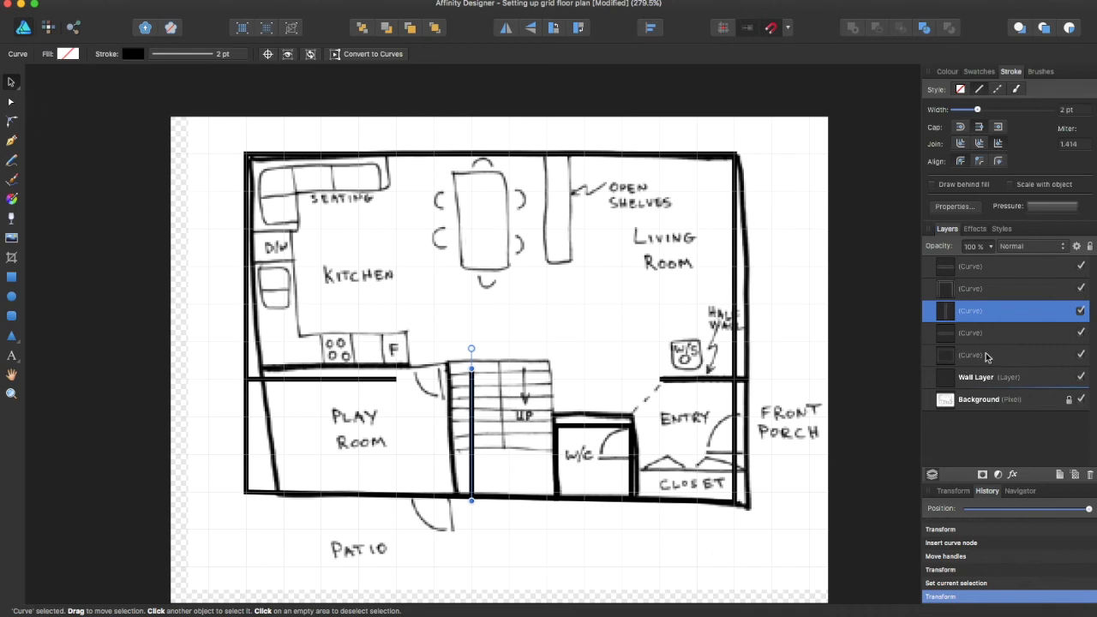
pyautogui.click(961, 271)
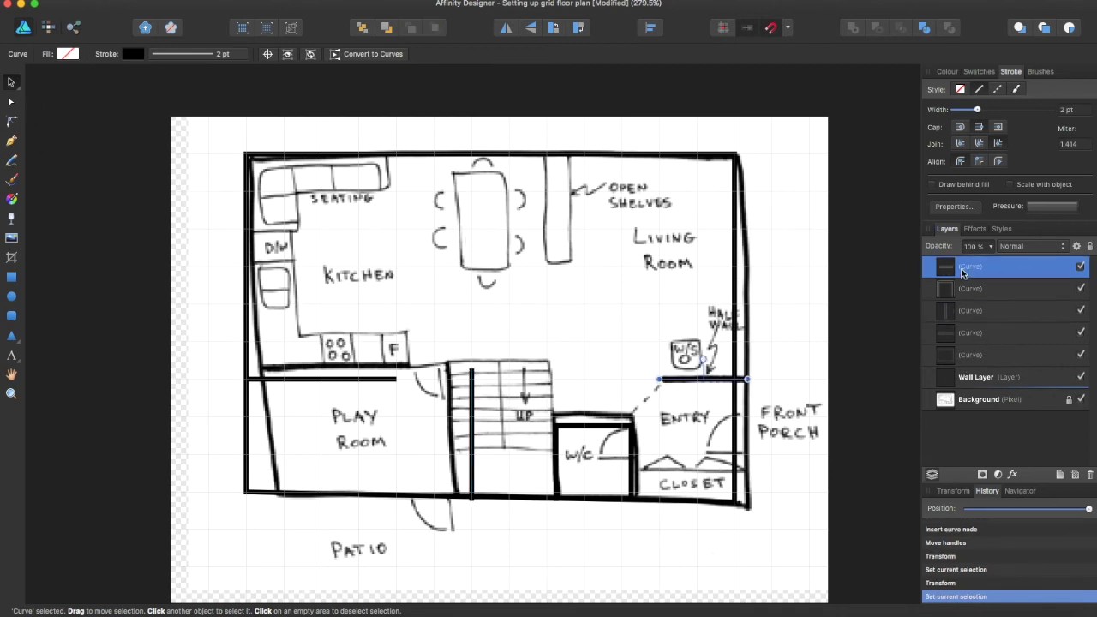
pyautogui.keyDown('shift'); pyautogui.click(981, 361); pyautogui.keyUp('shift')
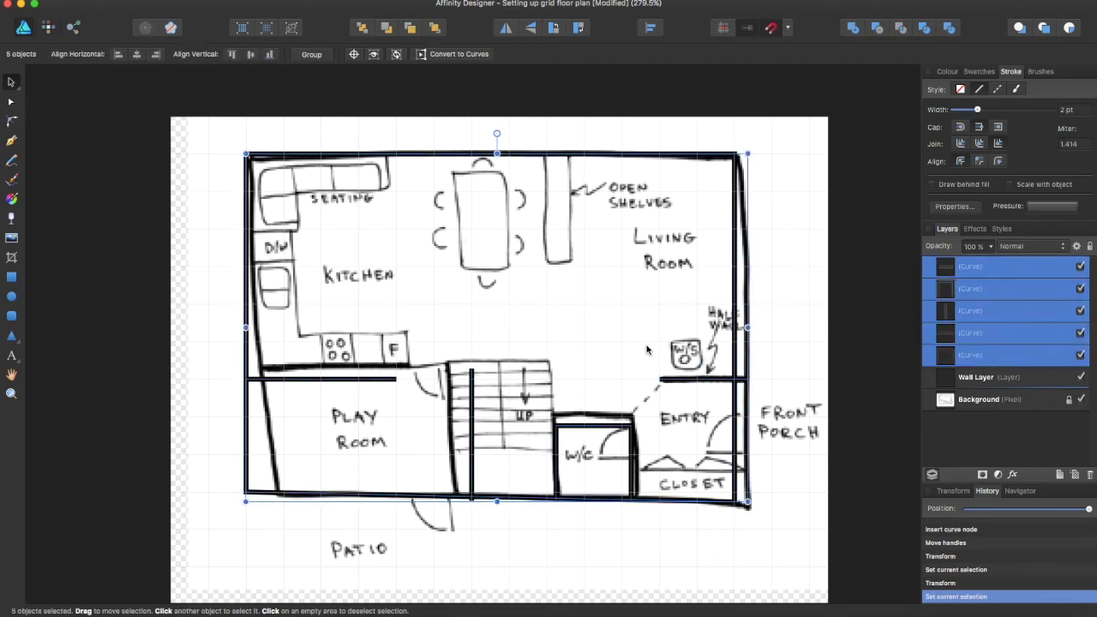
# Group the five selected wall curves via the context menu and align the group over the sketch
pyautogui.rightClick(684, 375)
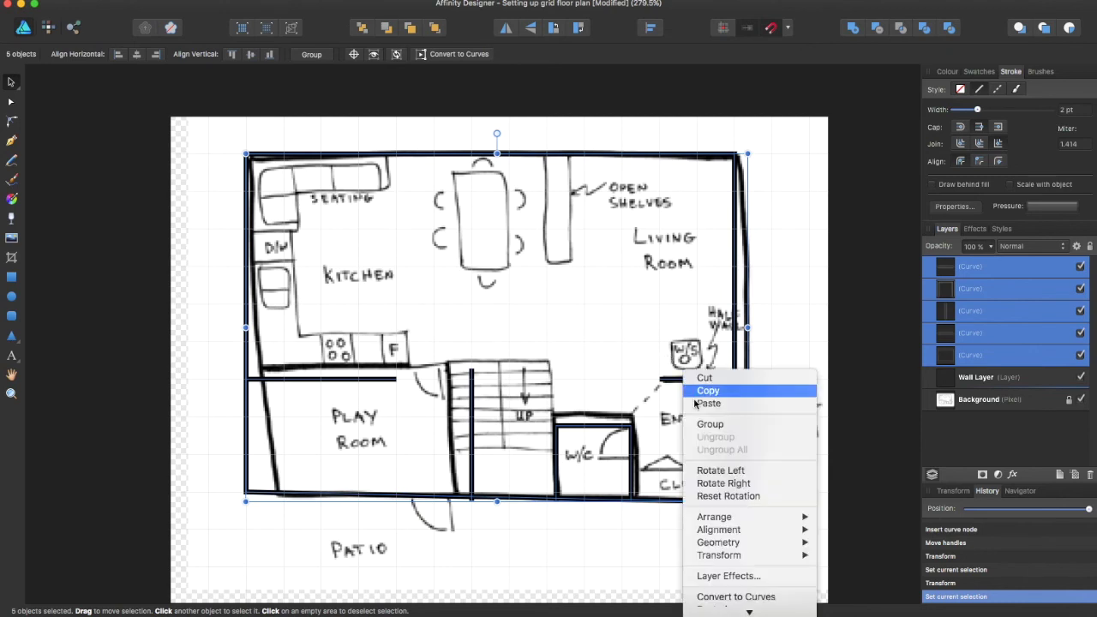
pyautogui.scroll(-3, 738, 578)
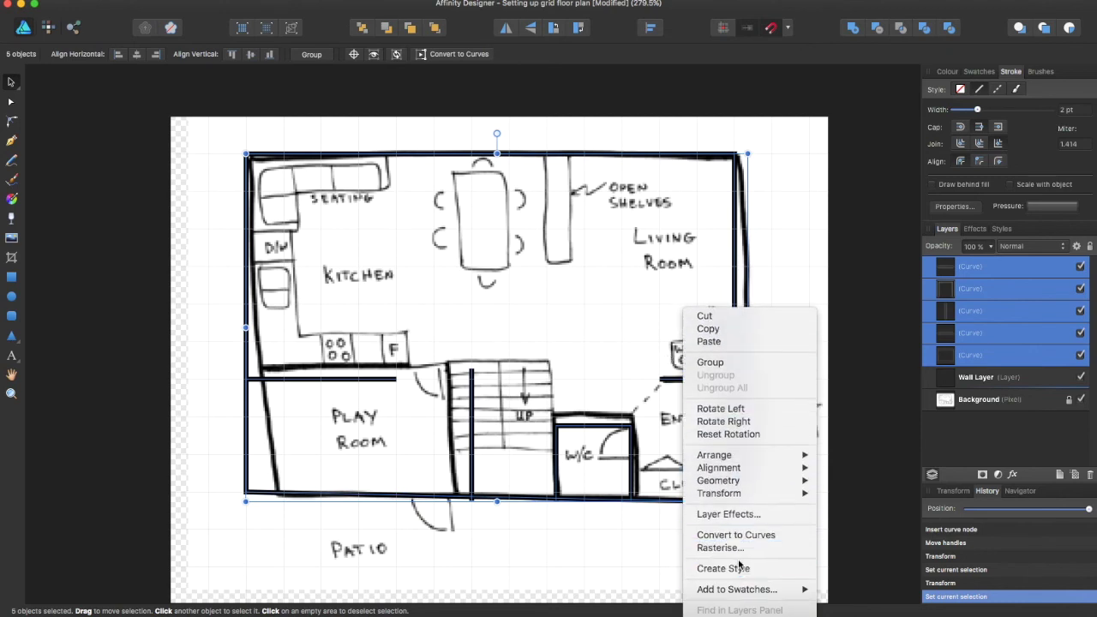
pyautogui.click(728, 362)
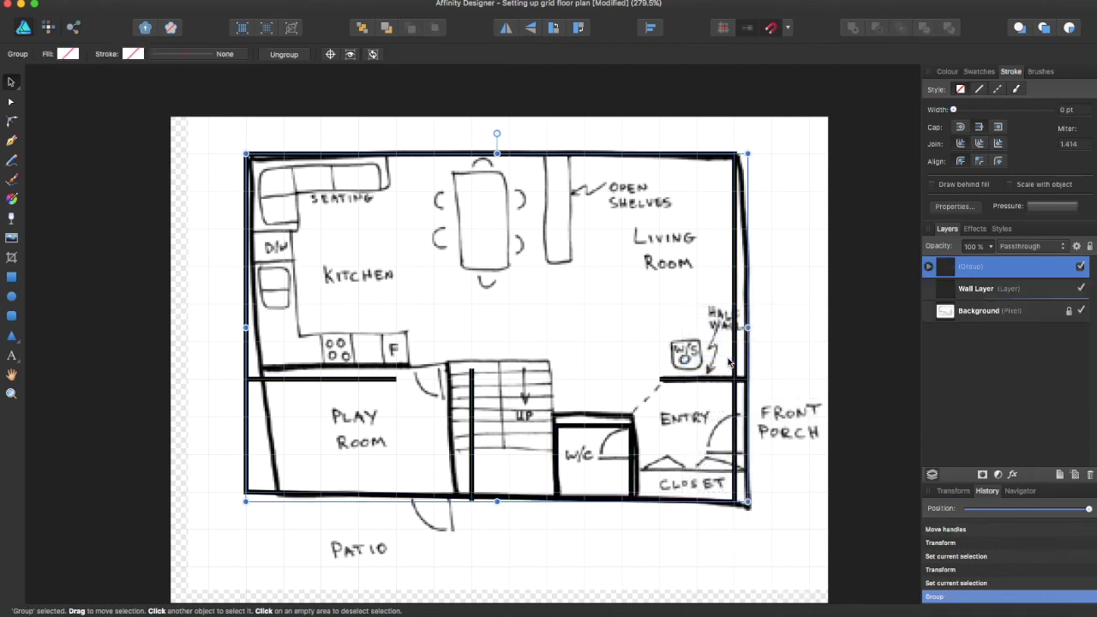
pyautogui.click(131, 255)
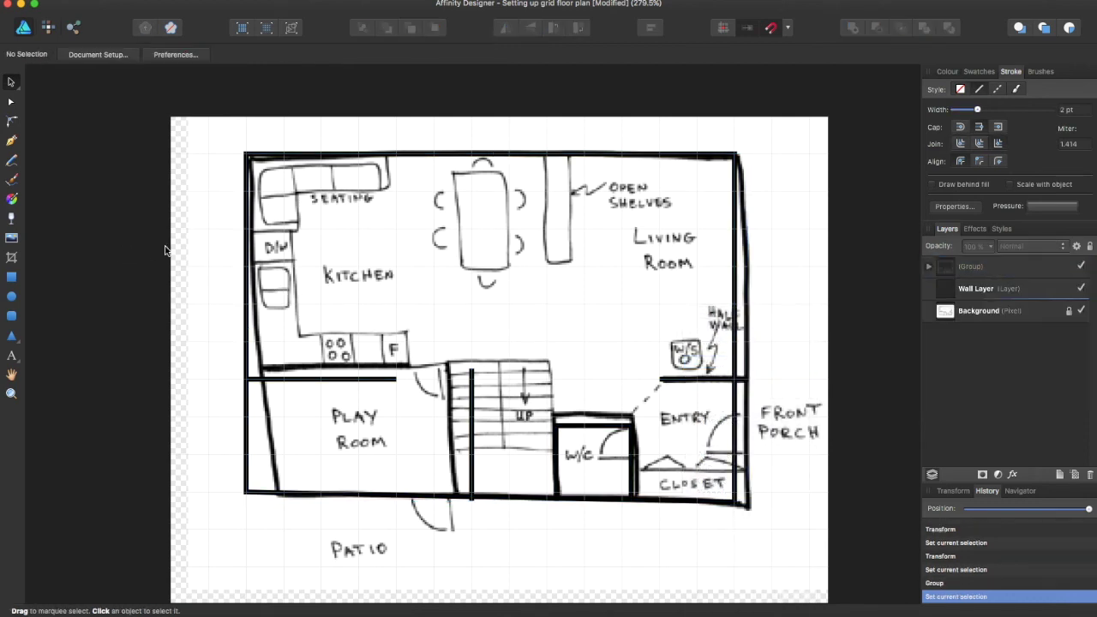
pyautogui.moveTo(245, 250)
pyautogui.mouseDown()
pyautogui.moveTo(240, 242)
pyautogui.moveTo(251, 262)
pyautogui.mouseUp()
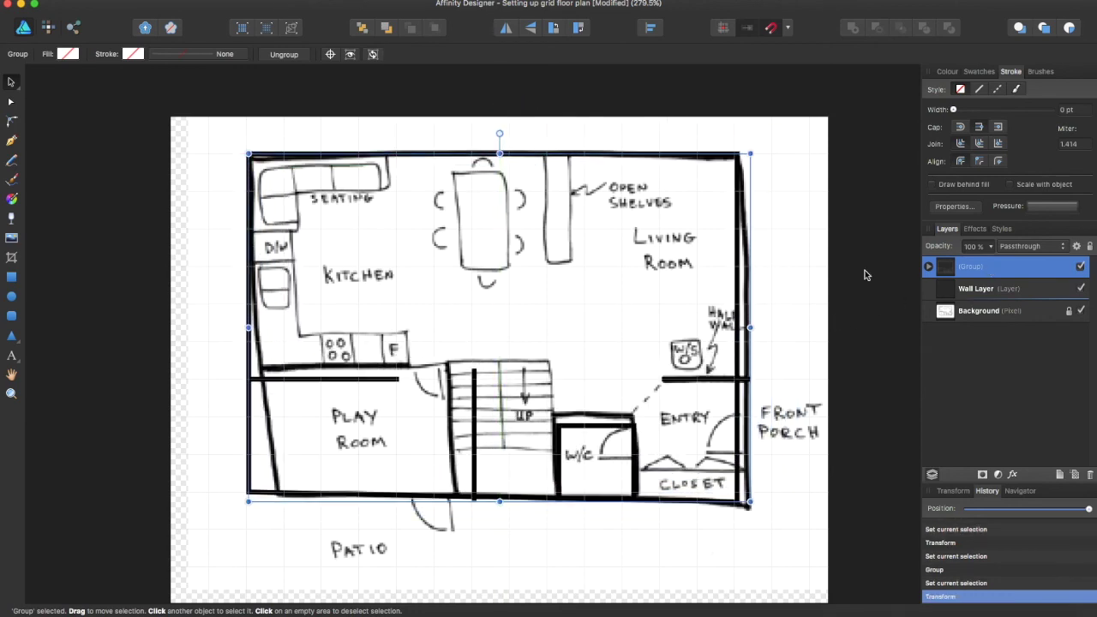